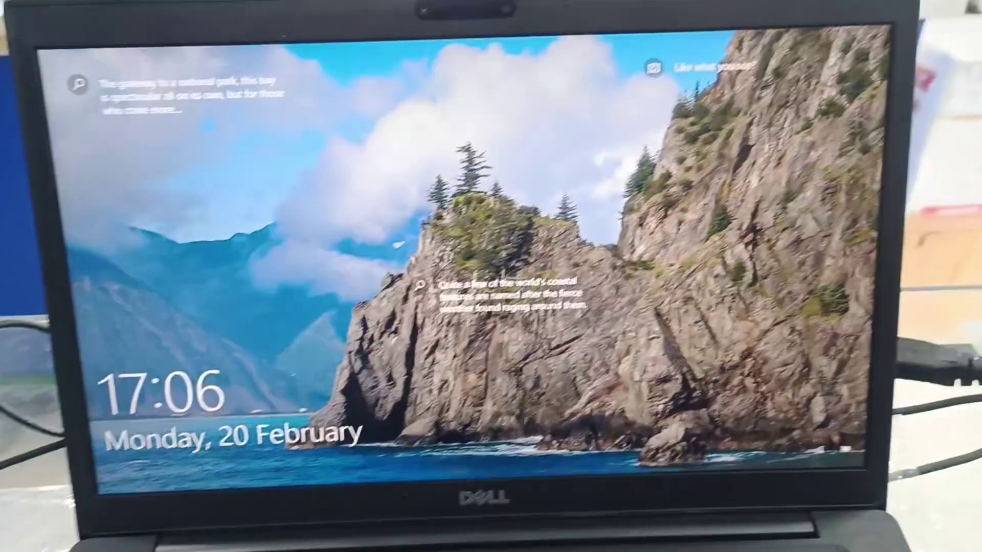
Dismiss the lock screen and sign in to the laptop's account
key("space")
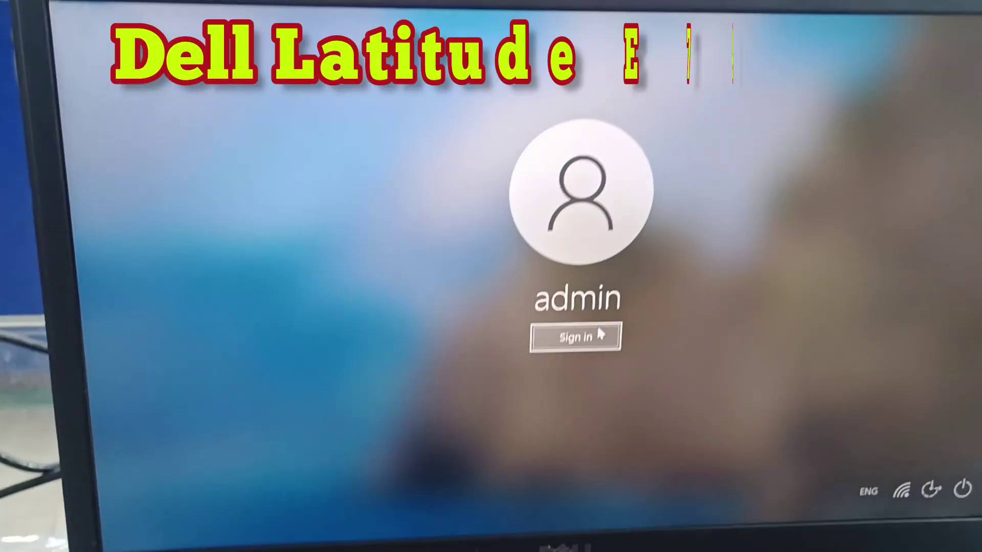
left_click(579, 349)
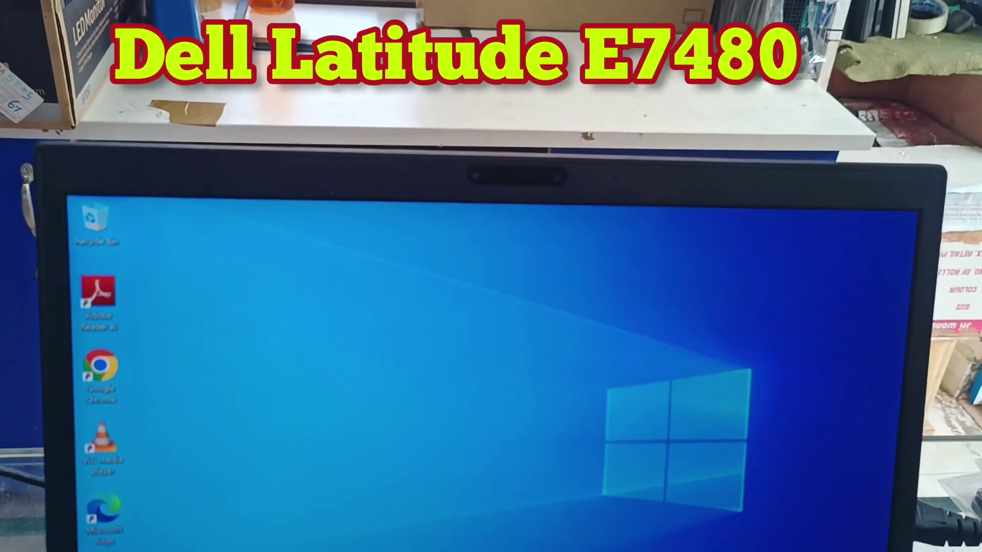
Open Task Manager and view the Disk 0 (C:) 239 GB SSD details
key("ctrl+shift+Escape")
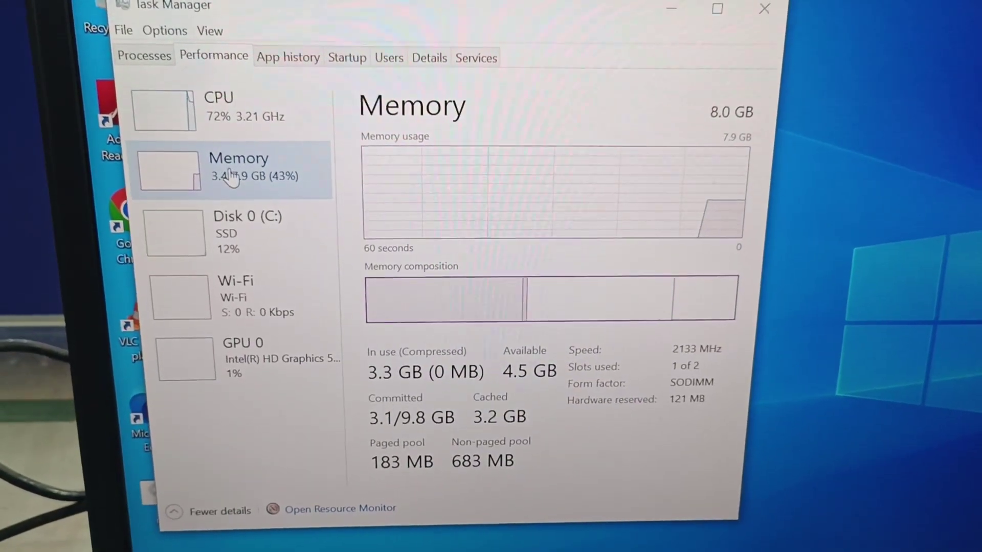
left_click(241, 224)
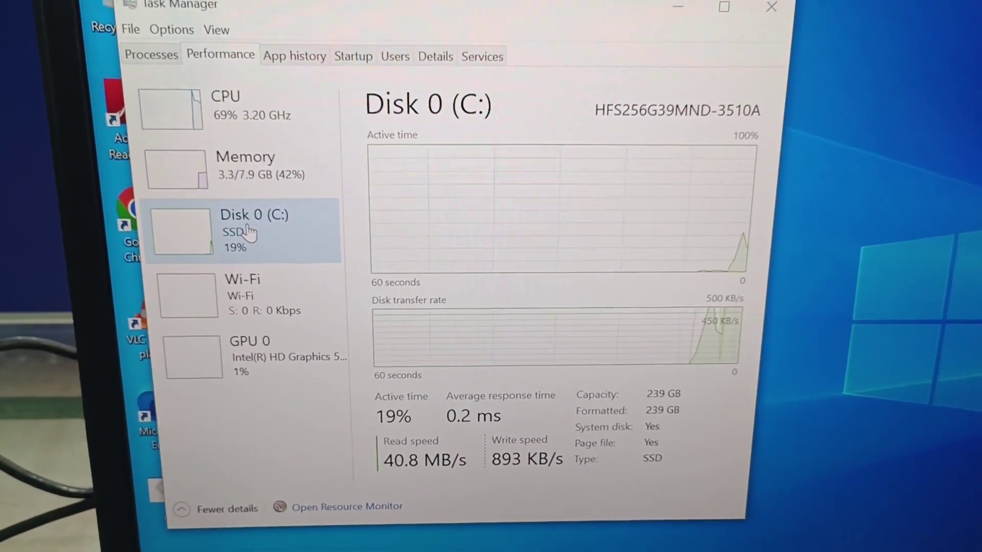